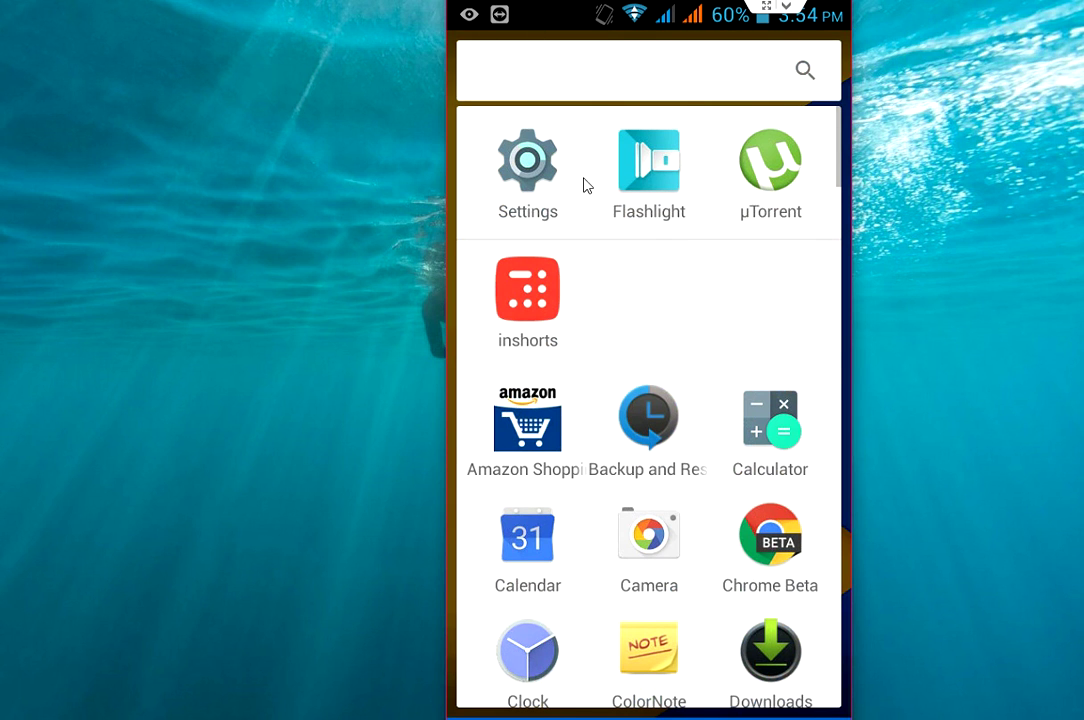
- Look through the app drawer's list of installed apps and its app search, and return to the home screen
scroll(626, 397, down, 9)
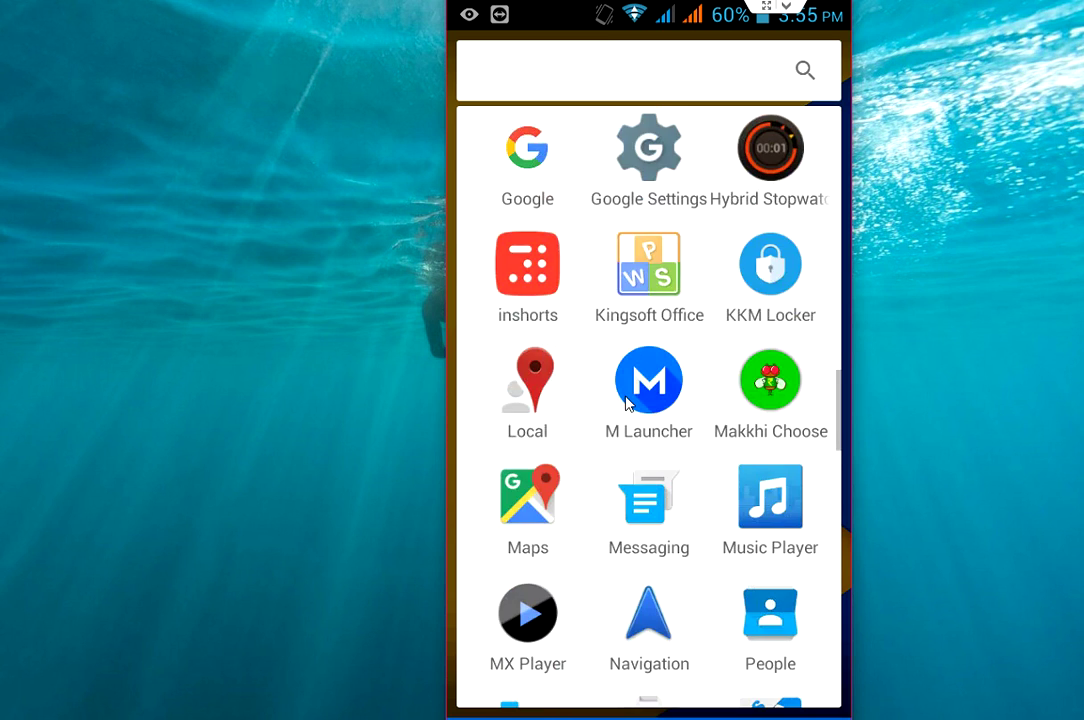
click(806, 72)
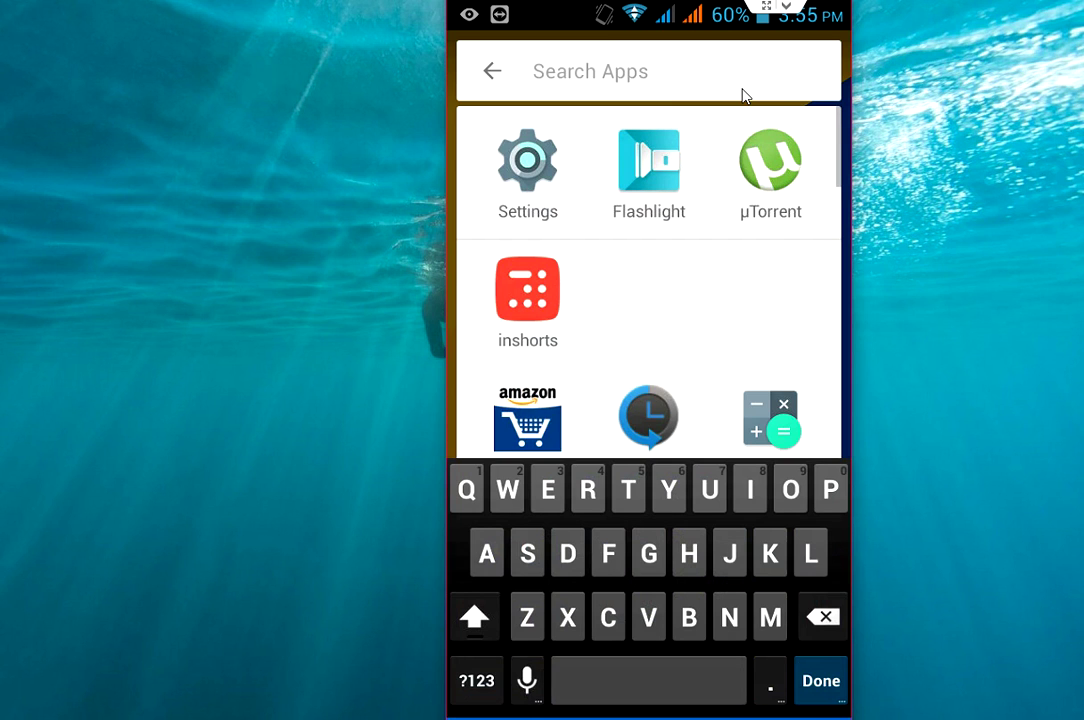
key(Escape)
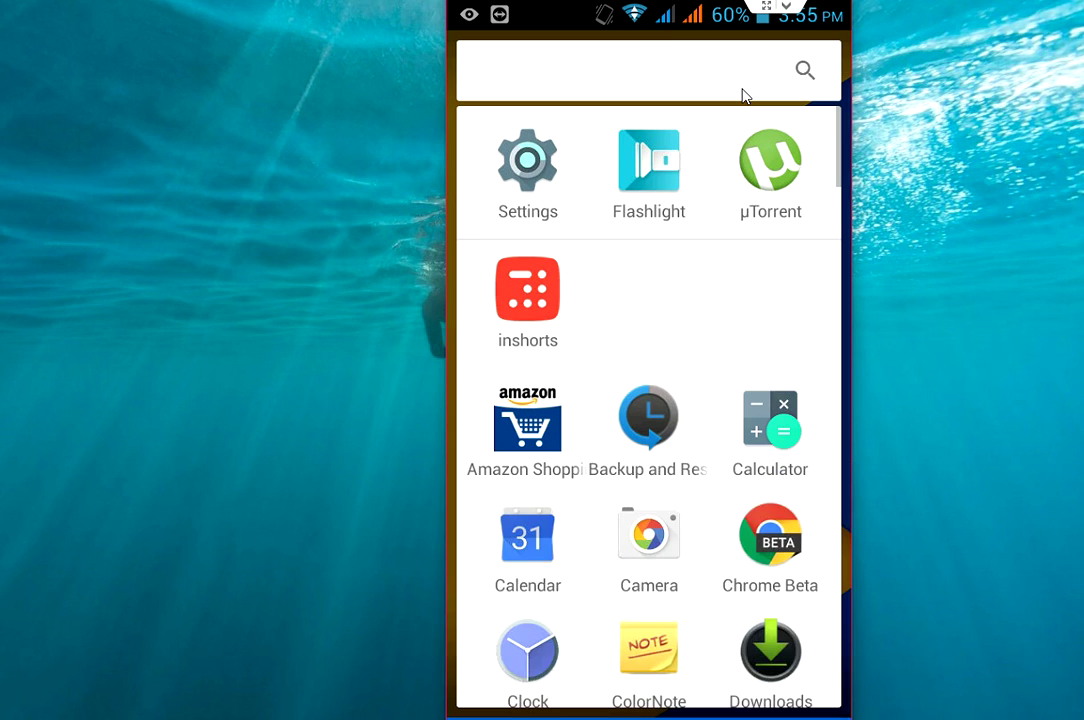
key(Escape)
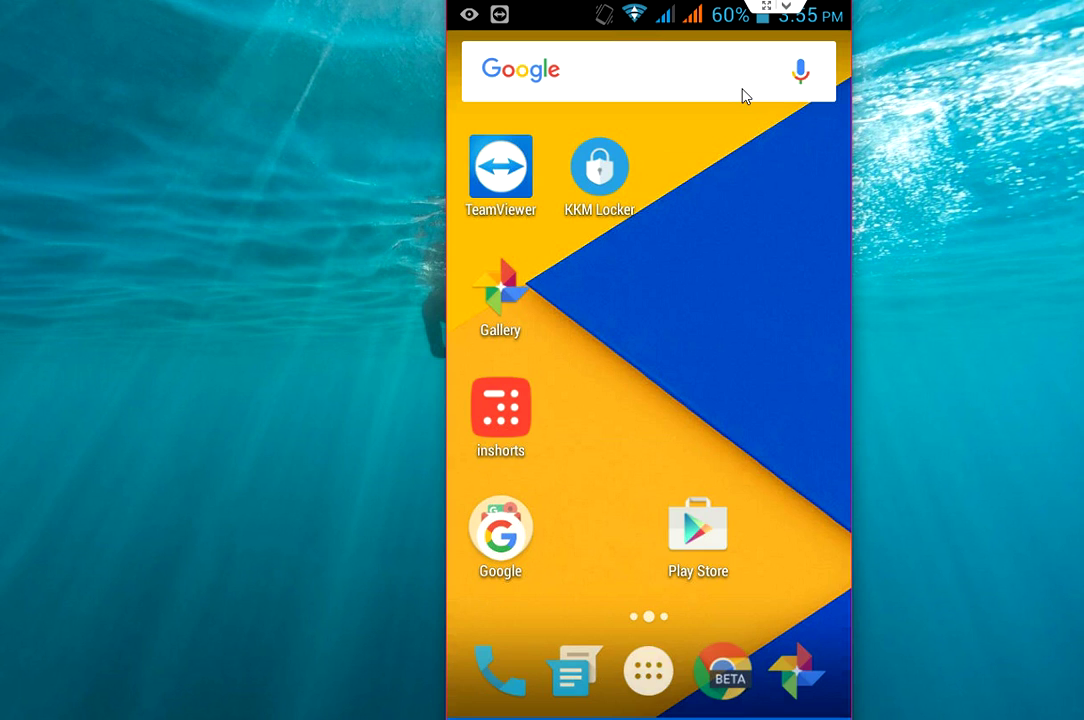
- Examine the Desktop, App drawers, Folders and Look & feel options in the launcher settings, and return to the home screen
click(588, 252)
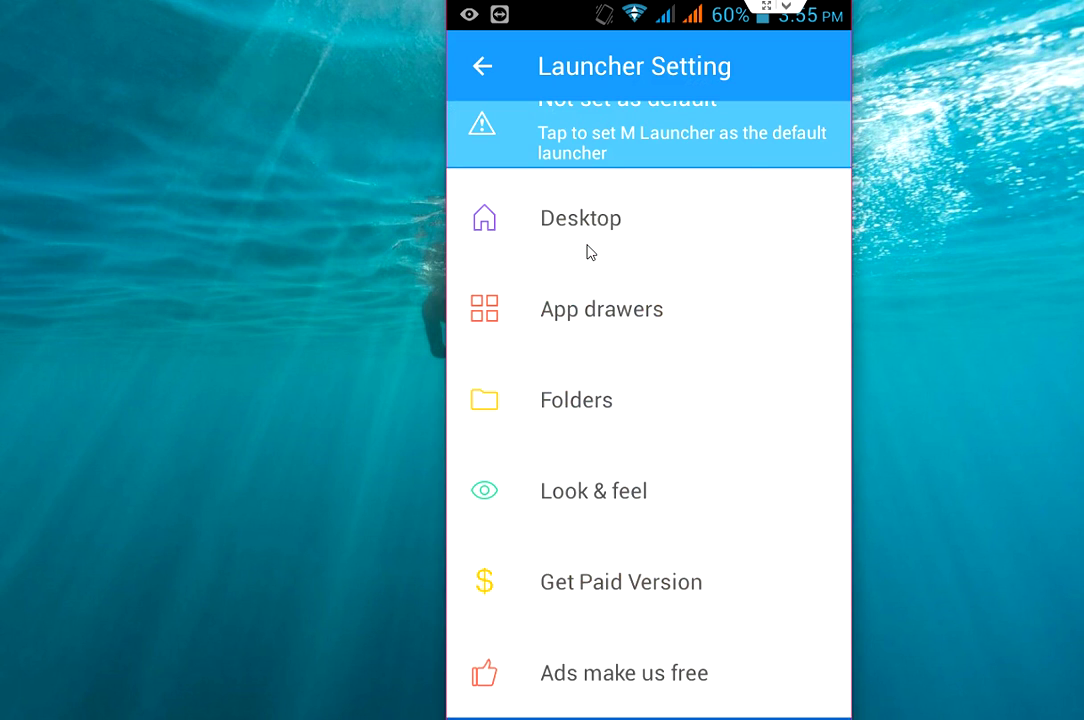
click(588, 252)
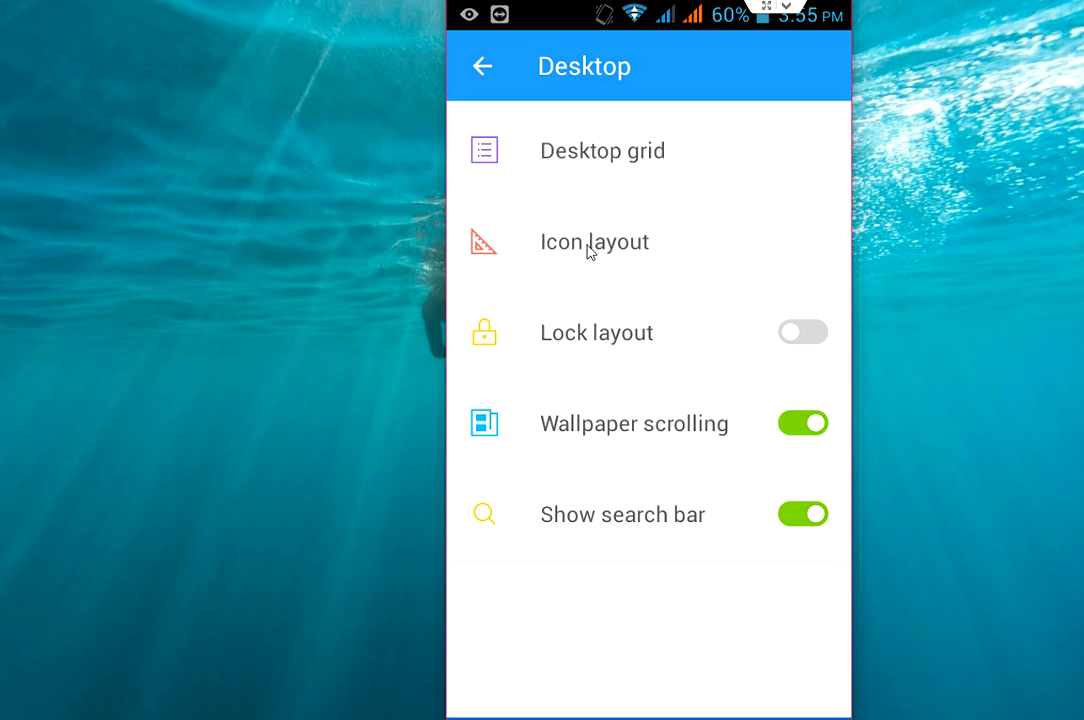
key(Escape)
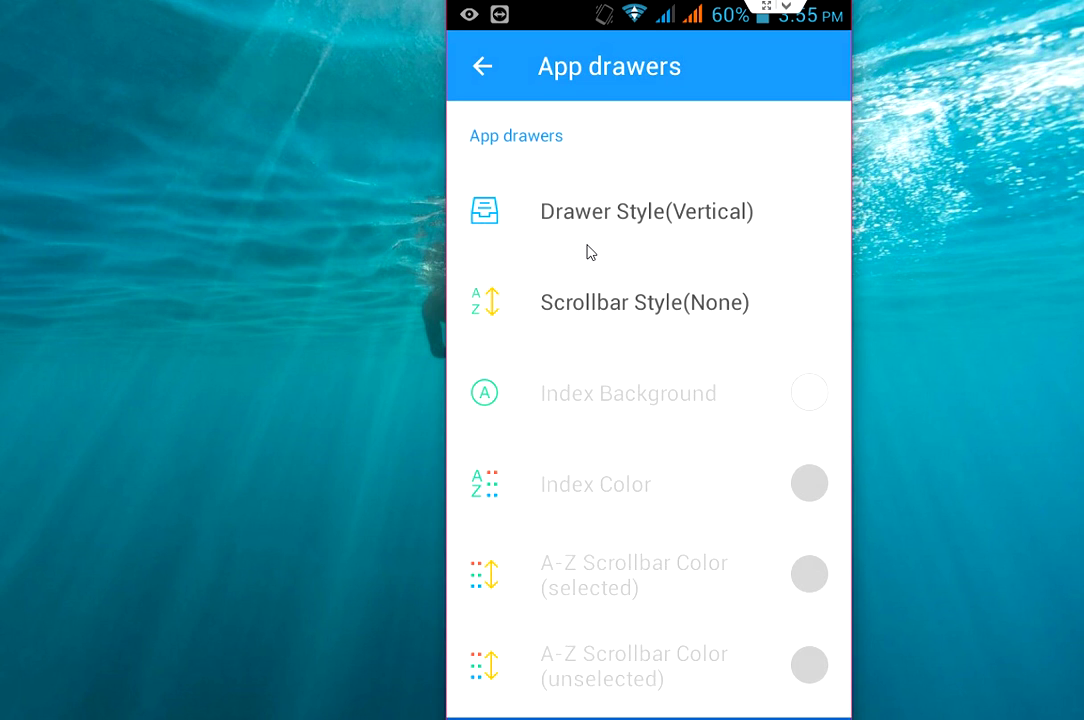
key(Escape)
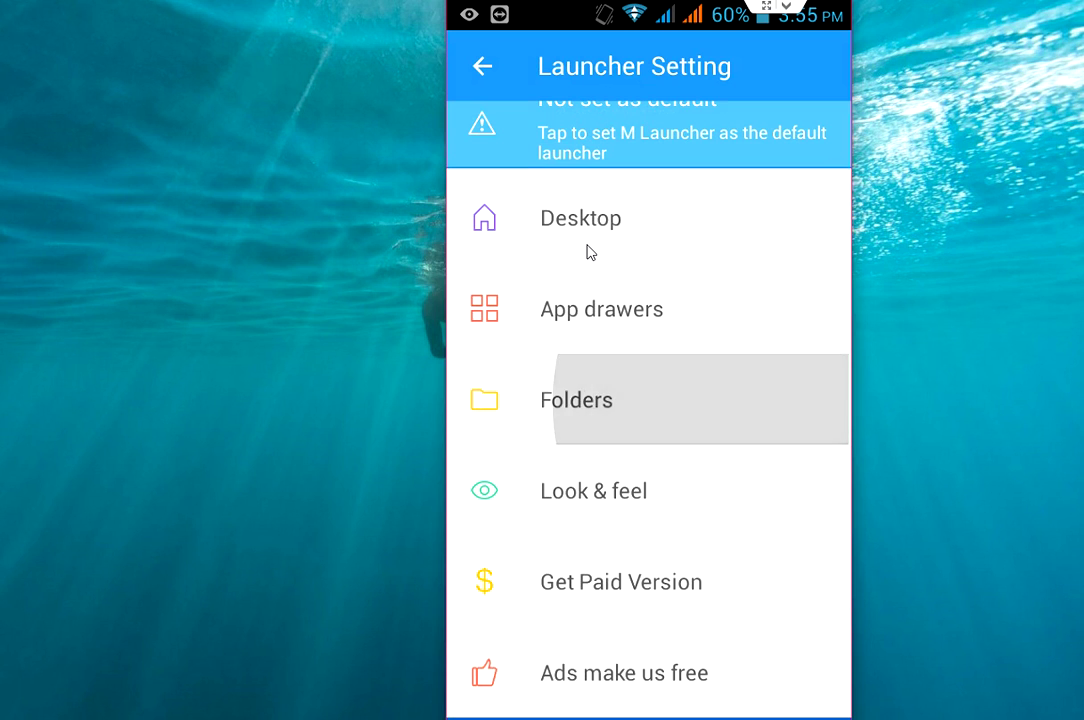
key(Escape)
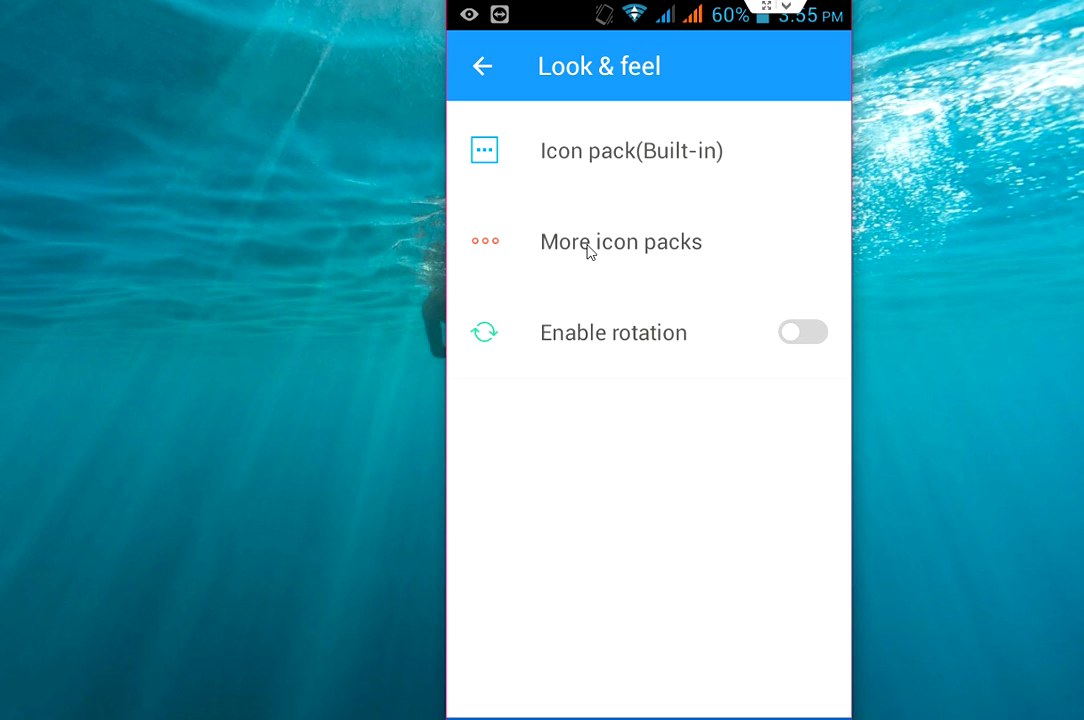
key(Escape)
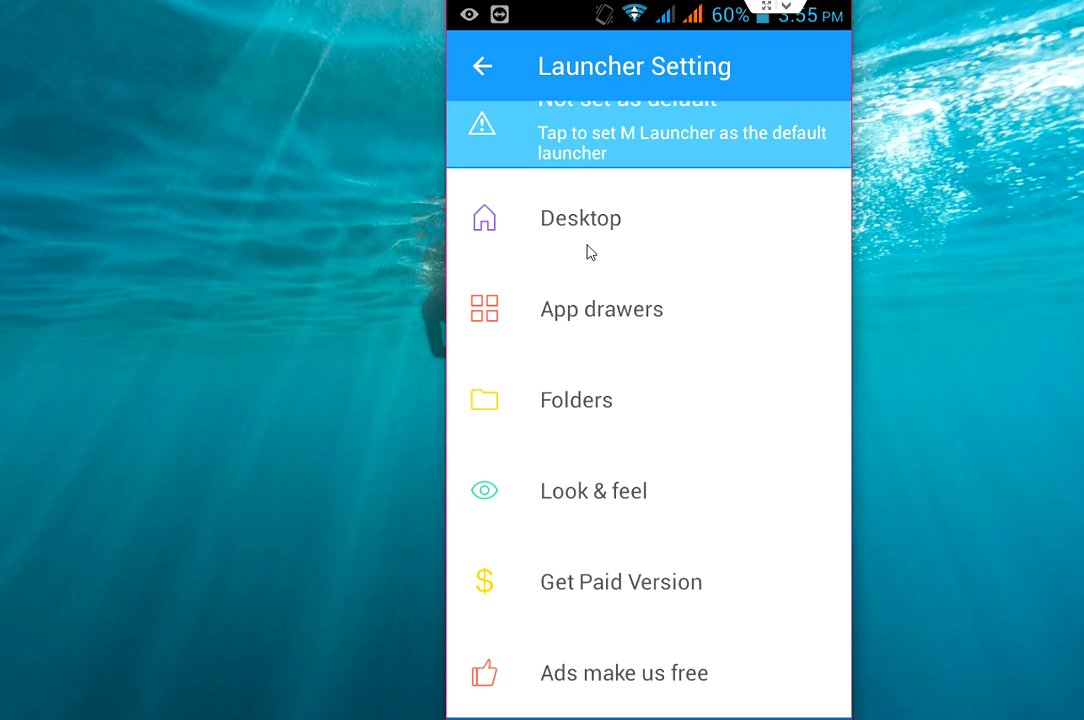
key(Escape)
key(Escape)
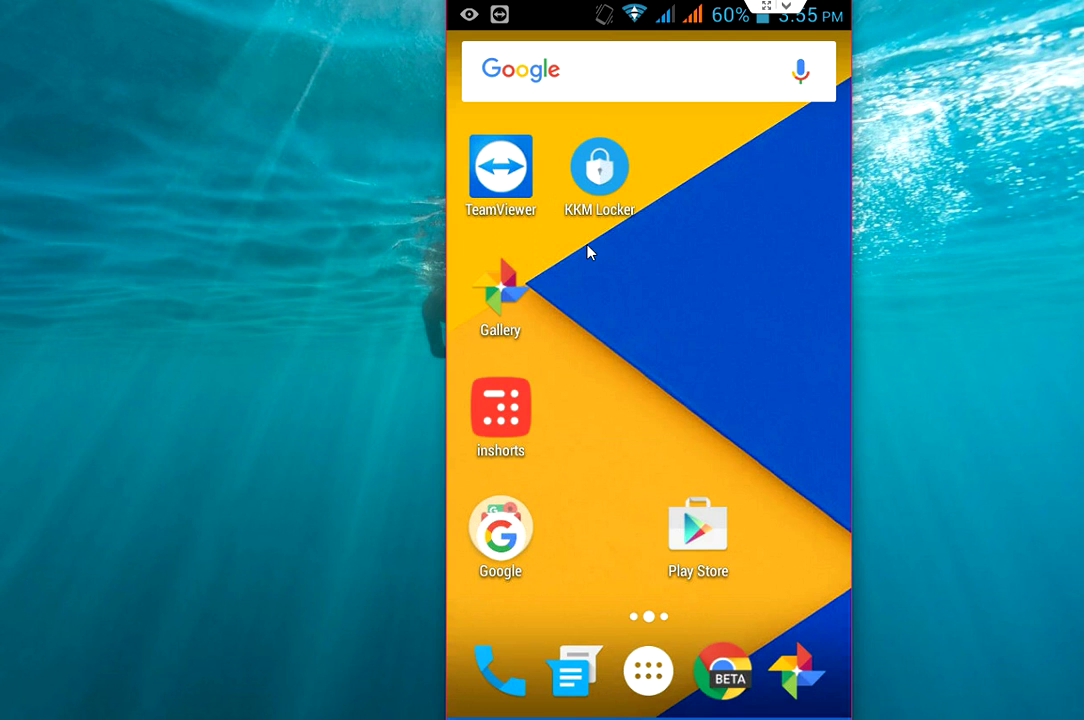
- View the launcher's wallpaper chooser and leave the home screen editing mode without changing the wallpaper
click(588, 252)
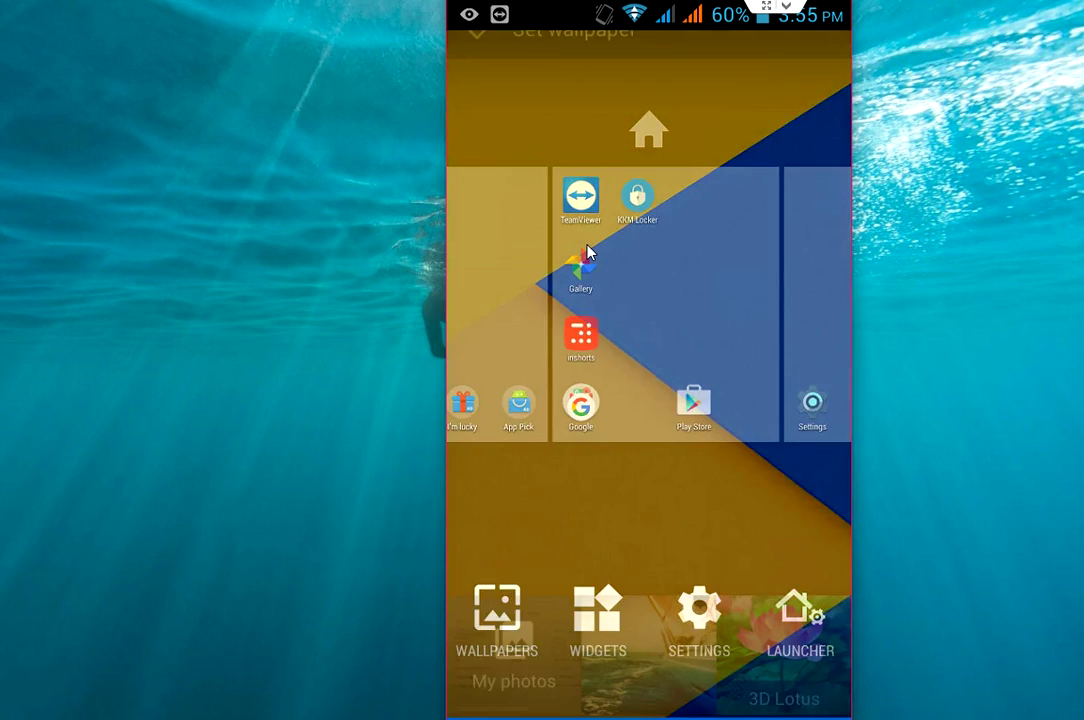
key(Escape)
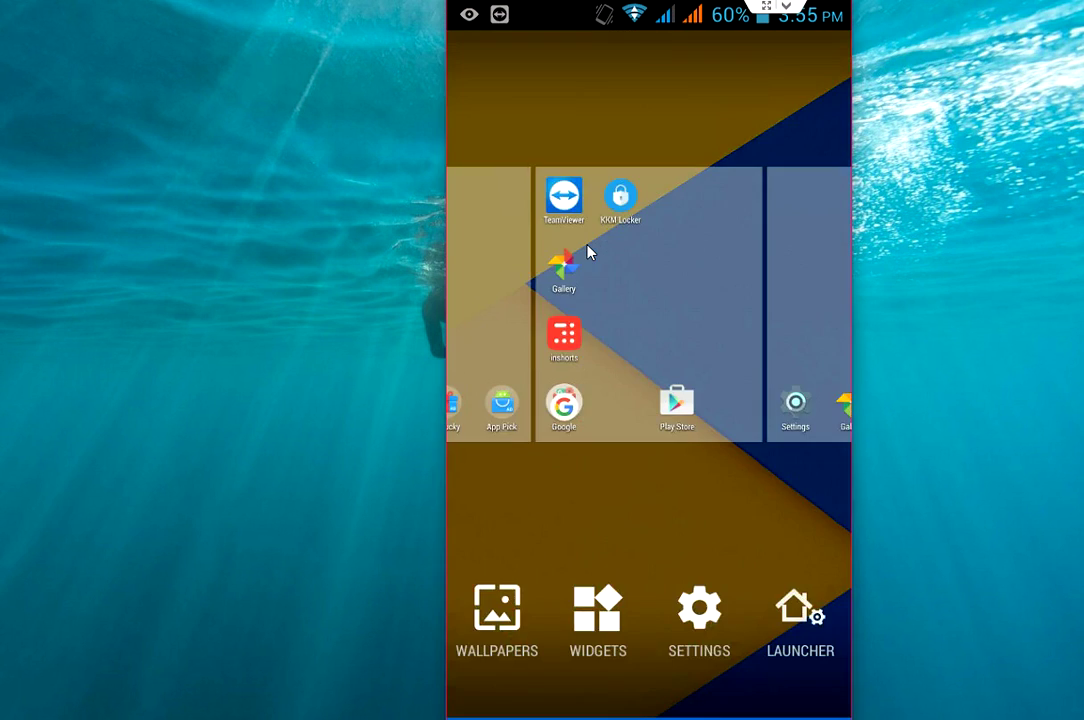
key(Escape)
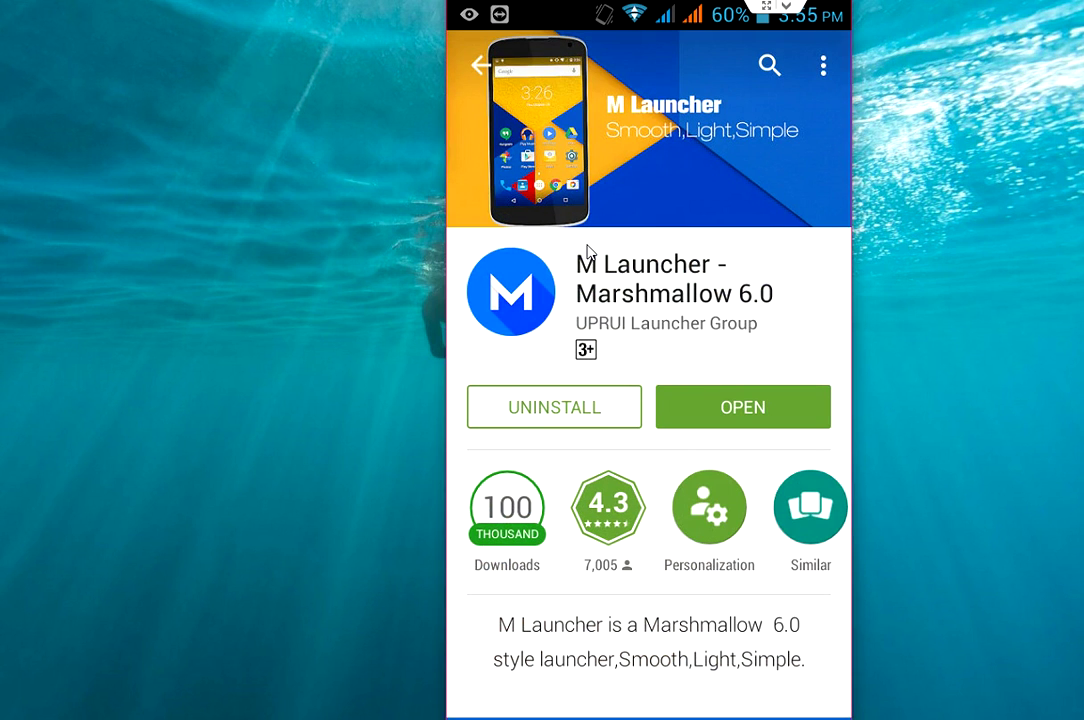
- Leave the M Launcher page in Play Store and replace the earlier search query with "kkm"
key(Escape)
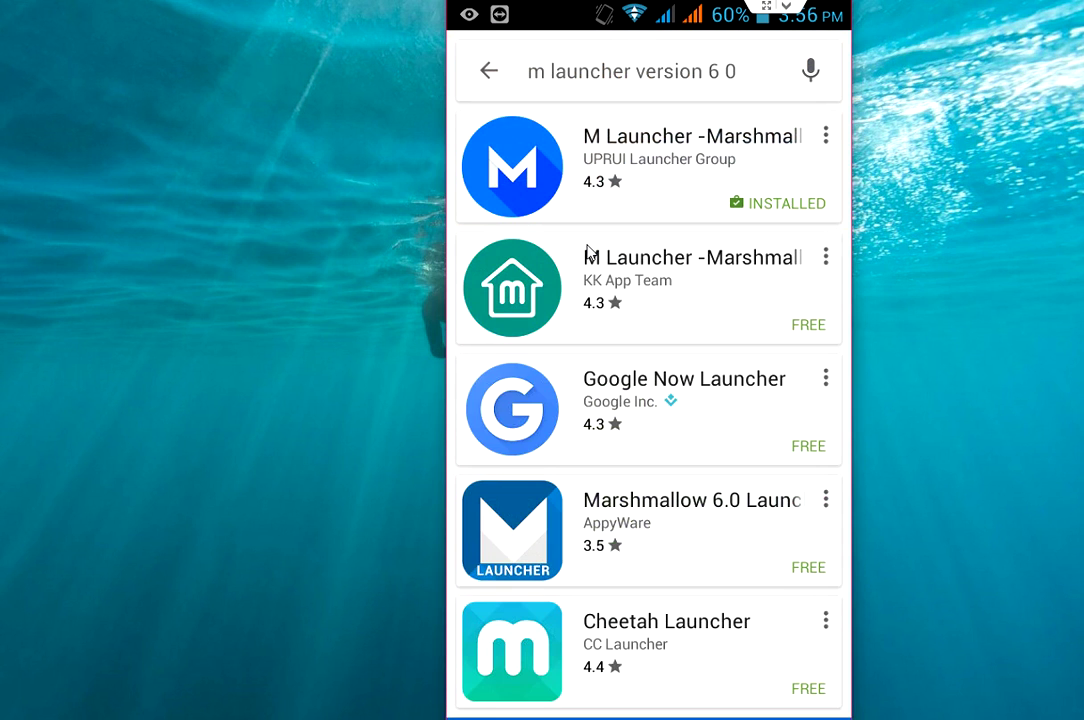
key(BackSpace)
key(BackSpace)
key(BackSpace)
key(BackSpace)
key(BackSpace)
key(BackSpace)
key(BackSpace)
key(BackSpace)
key(BackSpace)
key(BackSpace)
key(BackSpace)
key(BackSpace)
key(BackSpace)
key(BackSpace)
key(BackSpace)
key(BackSpace)
key(BackSpace)
key(BackSpace)
key(BackSpace)
key(BackSpace)
key(BackSpace)
key(BackSpace)
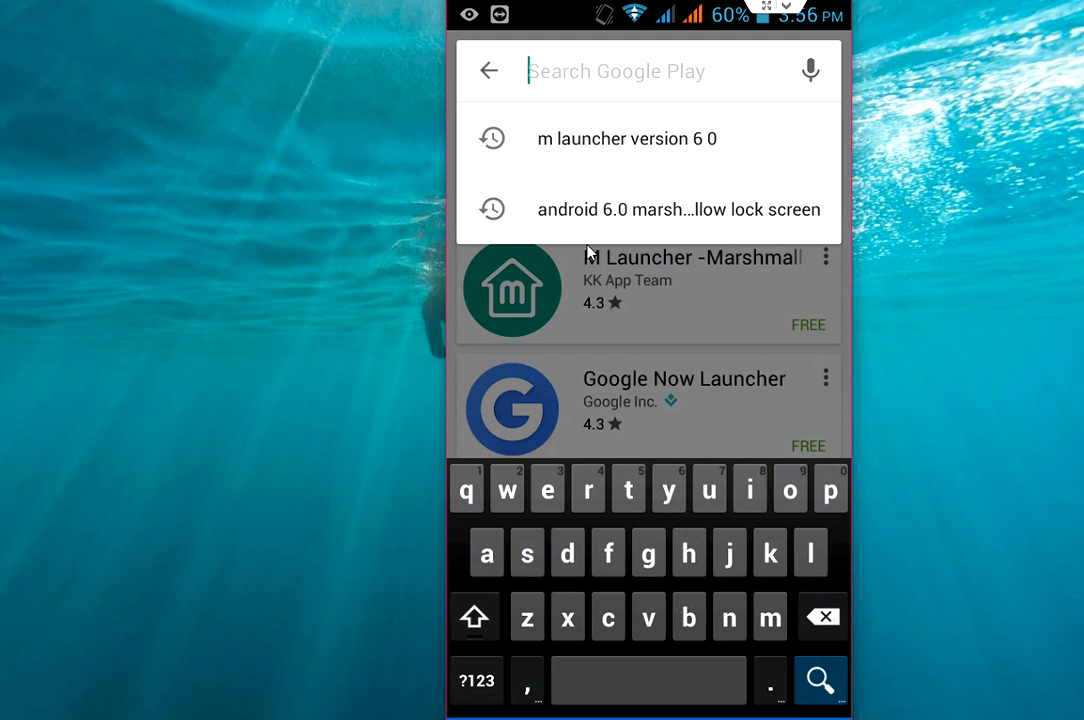
text(km)
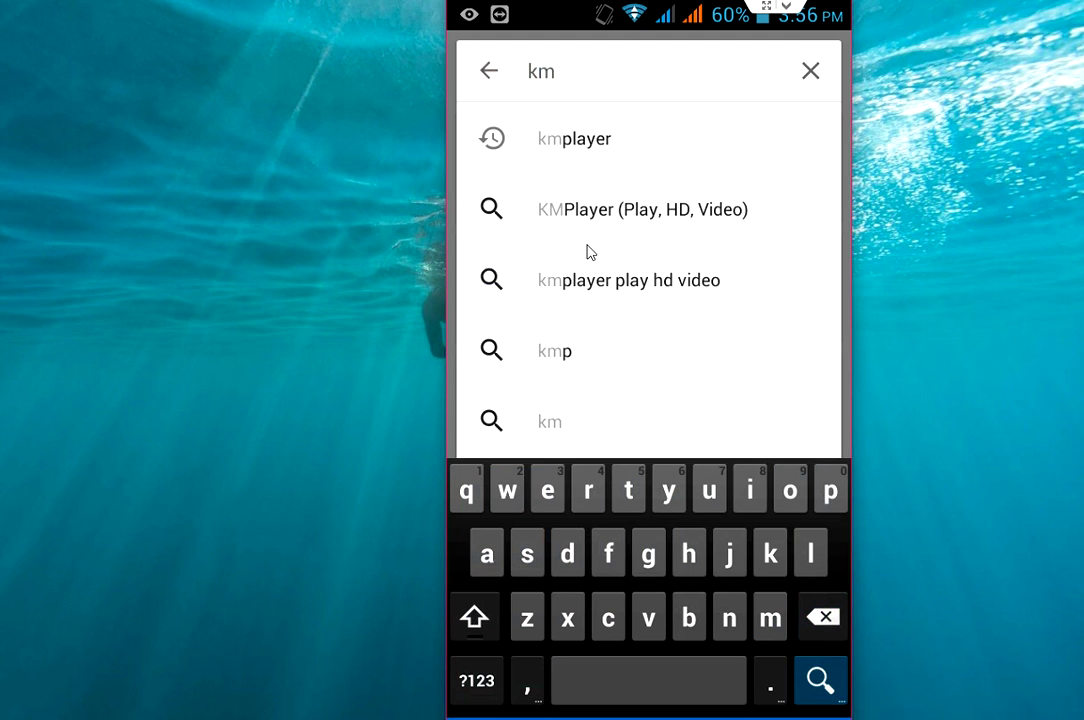
key(BackSpace)
text(km)
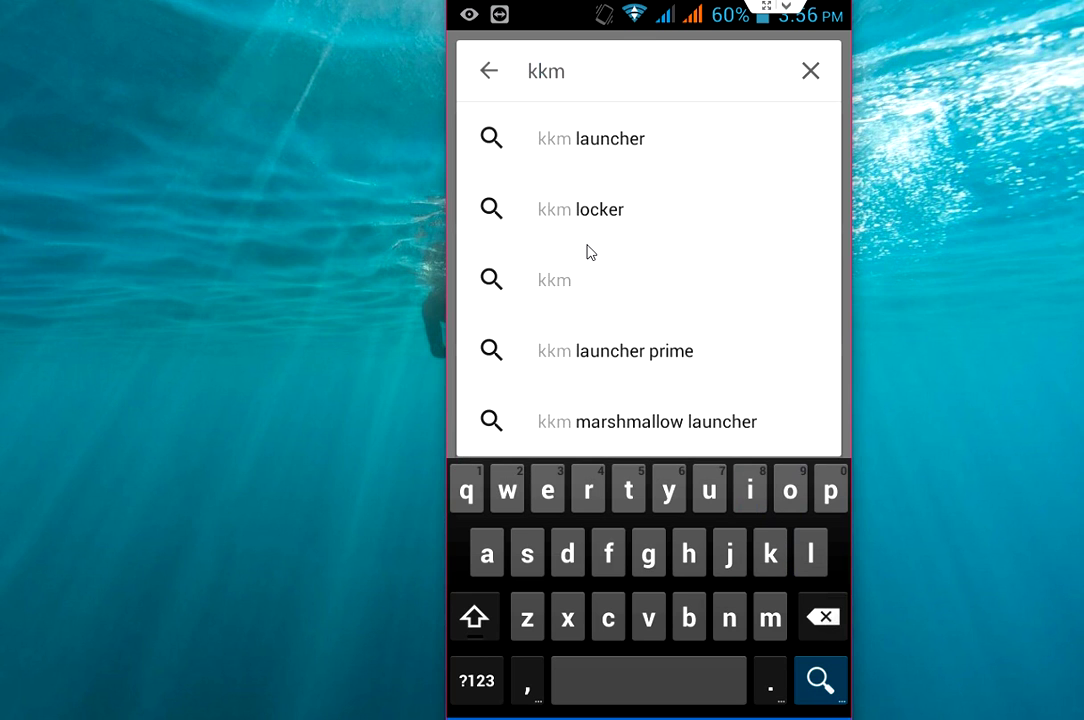
click(588, 246)
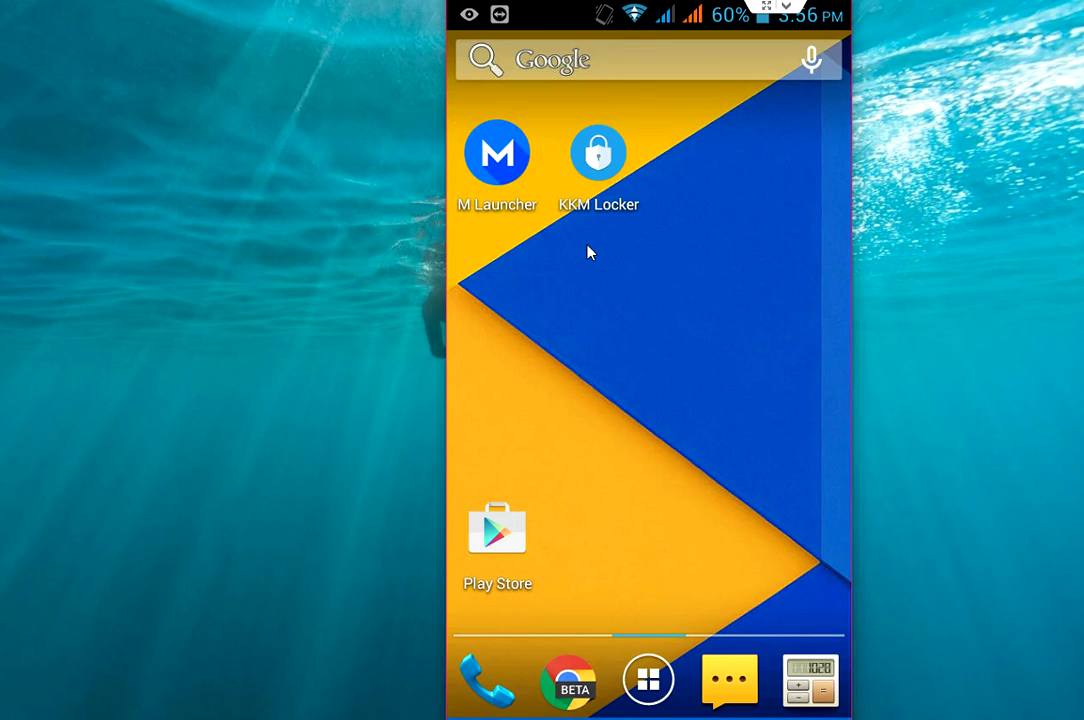
- Open the KKM Locker app to examine its main locker options, and return to the home screen
click(596, 155)
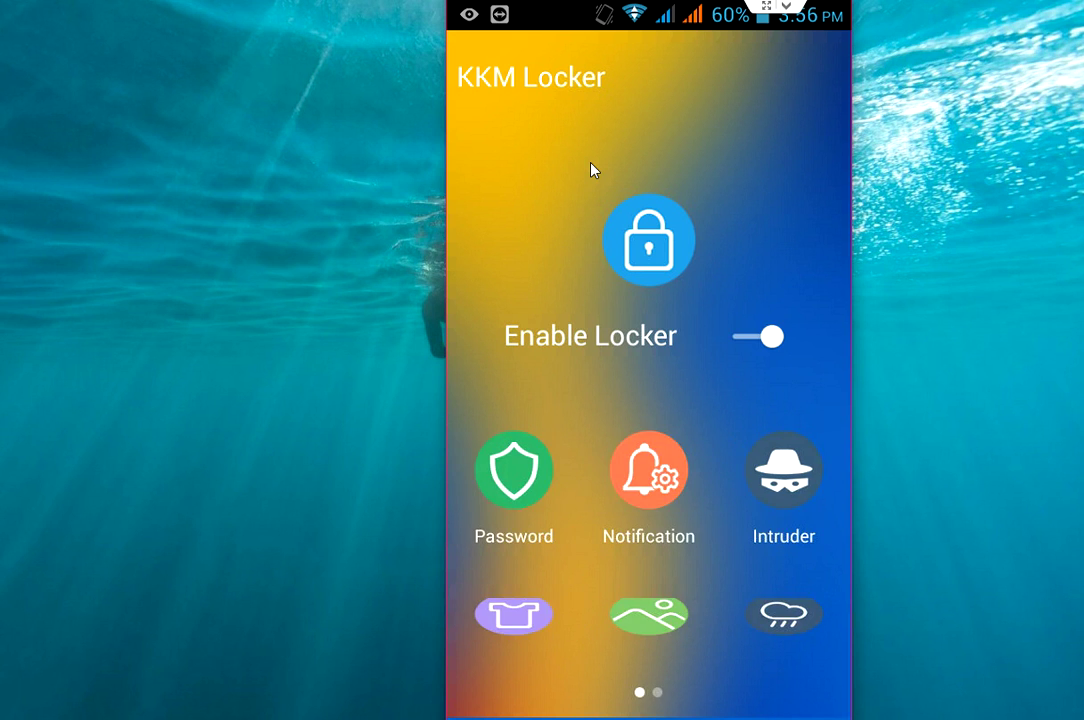
key(Escape)
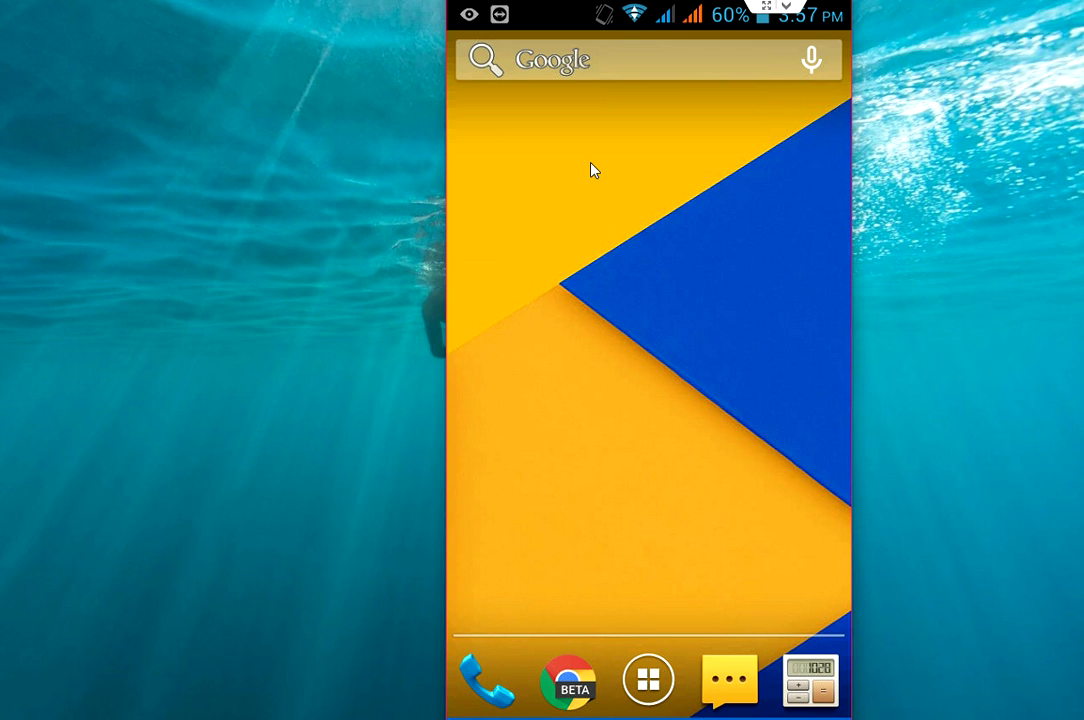
click(591, 170)
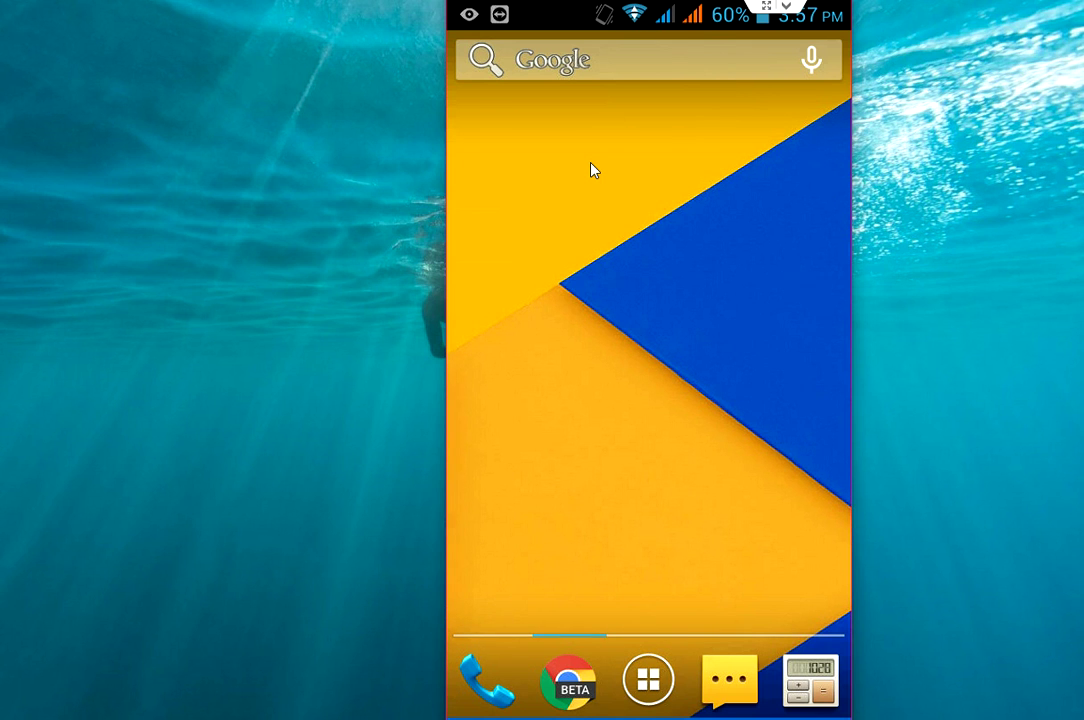